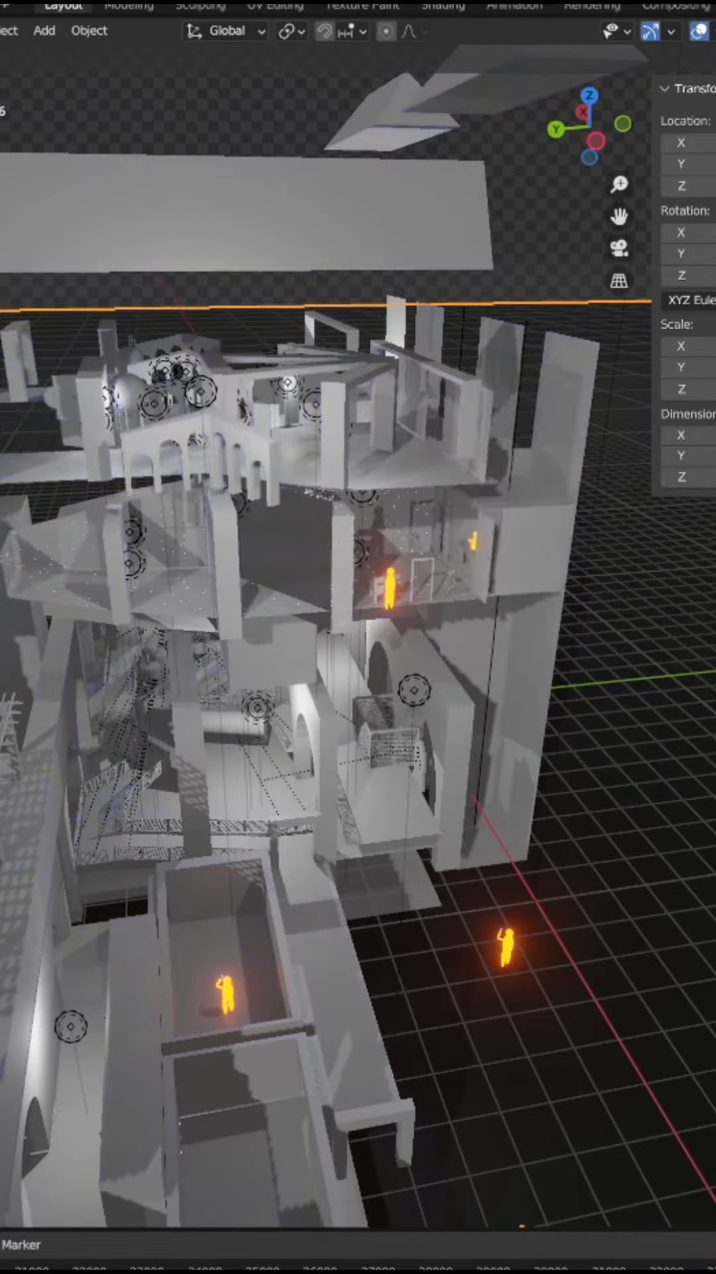
pyautogui.scroll(6, 509, 813)
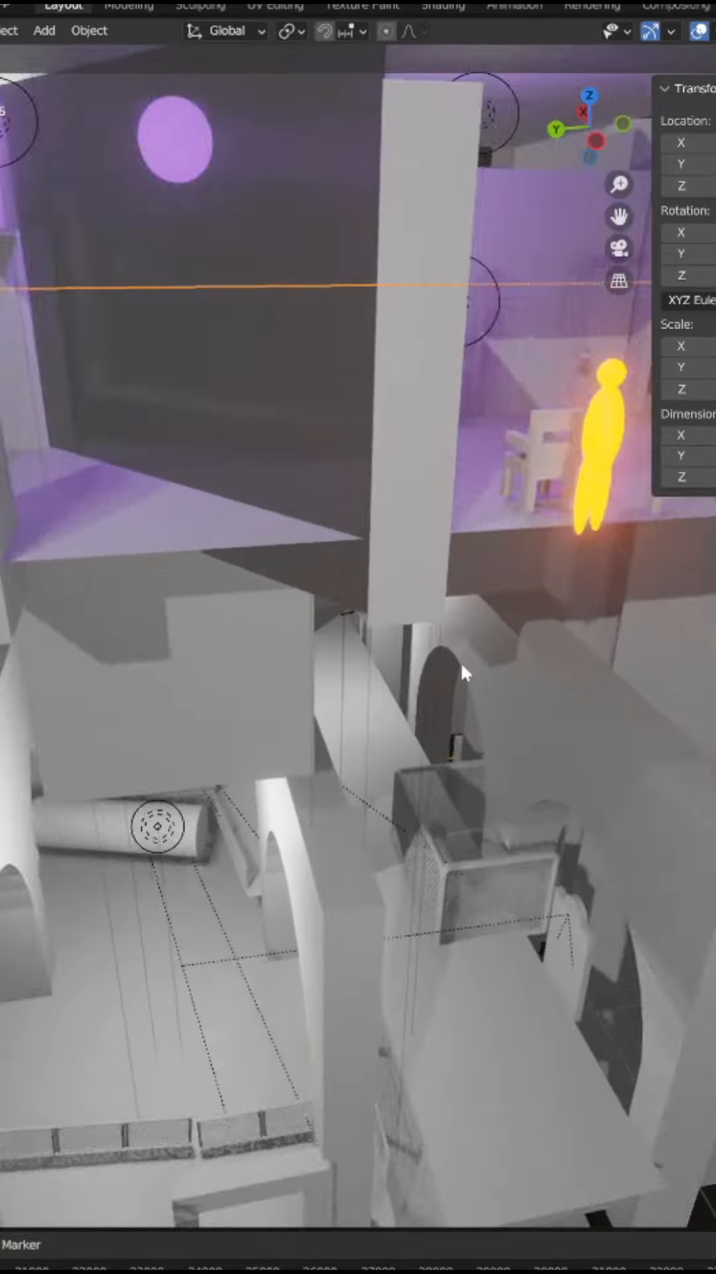
# Step: Orbit the view into the tower's open interior floors beside the orange figure on the ledge
pyautogui.moveTo(461, 660)
pyautogui.mouseDown(button='middle')
pyautogui.moveTo(294, 852)
pyautogui.moveTo(167, 815)
pyautogui.moveTo(470, 831)
pyautogui.moveTo(465, 844)
pyautogui.moveTo(397, 830)
pyautogui.moveTo(409, 830)
pyautogui.mouseUp(button='middle')
pyautogui.scroll(-3, 467, 844)
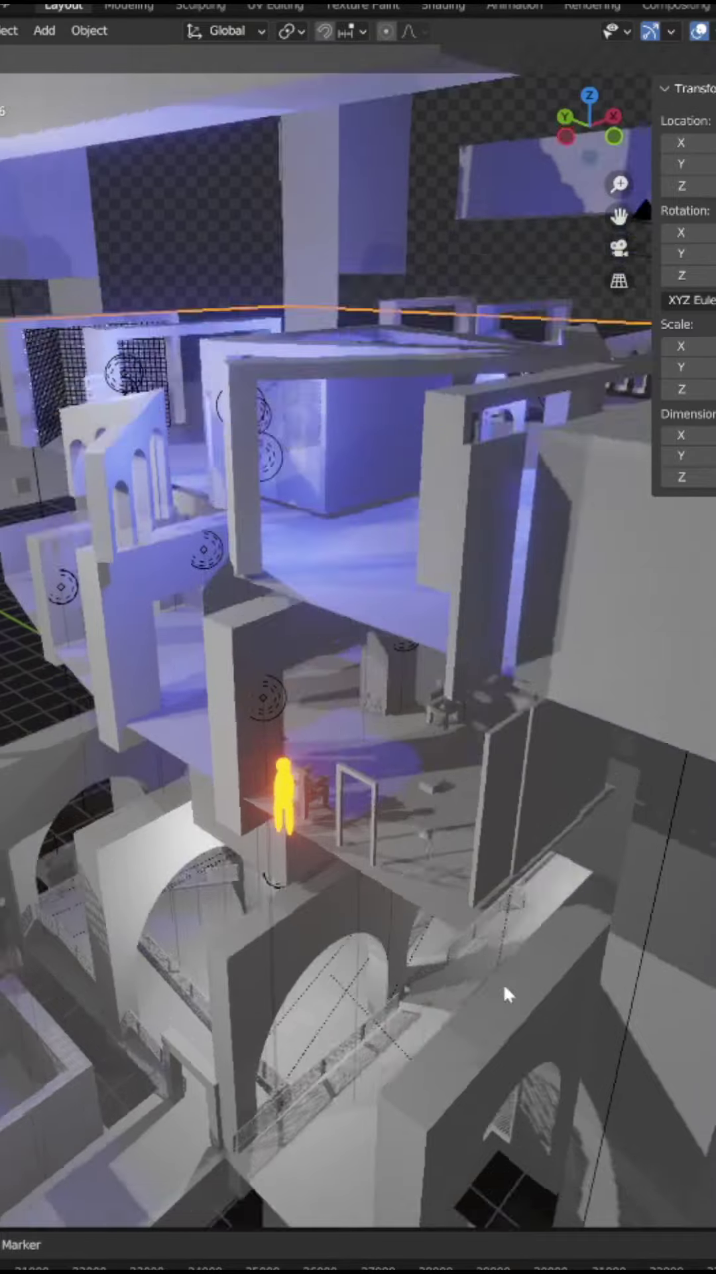
# Step: Orbit to a head-on front view of the tall central elevator shaft
pyautogui.moveTo(502, 981)
pyautogui.mouseDown(button='middle')
pyautogui.moveTo(618, 982)
pyautogui.moveTo(220, 899)
pyautogui.moveTo(334, 901)
pyautogui.moveTo(391, 861)
pyautogui.moveTo(404, 829)
pyautogui.mouseUp(button='middle')
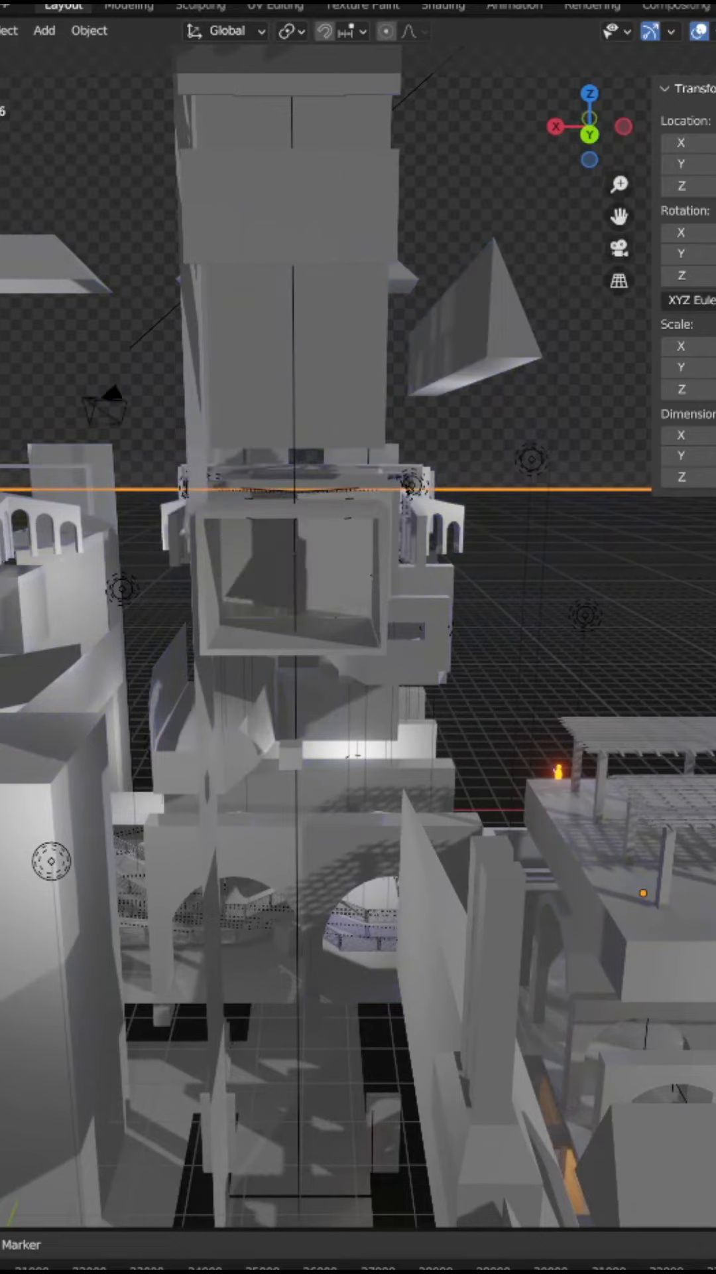